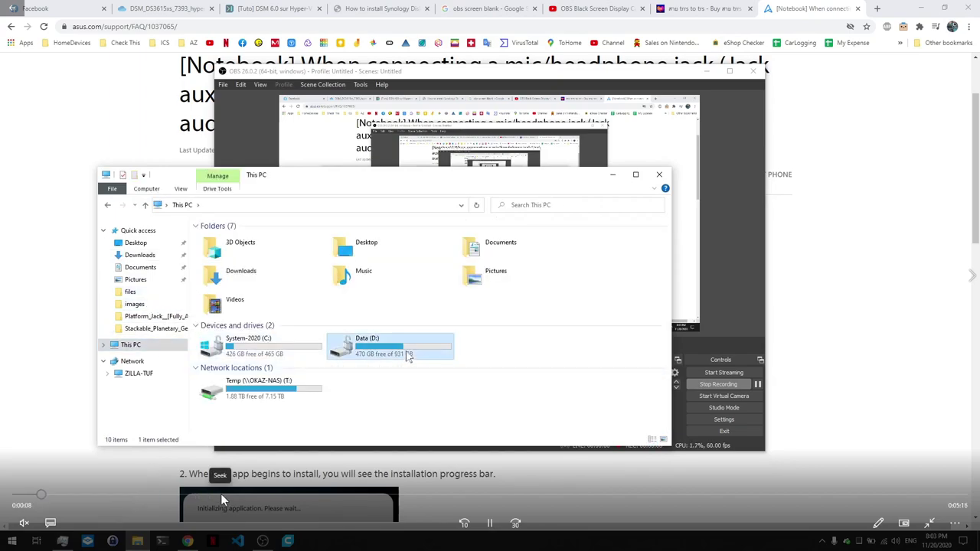
# Skip the recorded video ahead to about 1:46, where Storage Manager opens, and resume playback after pausing.
pyautogui.click(318, 493)
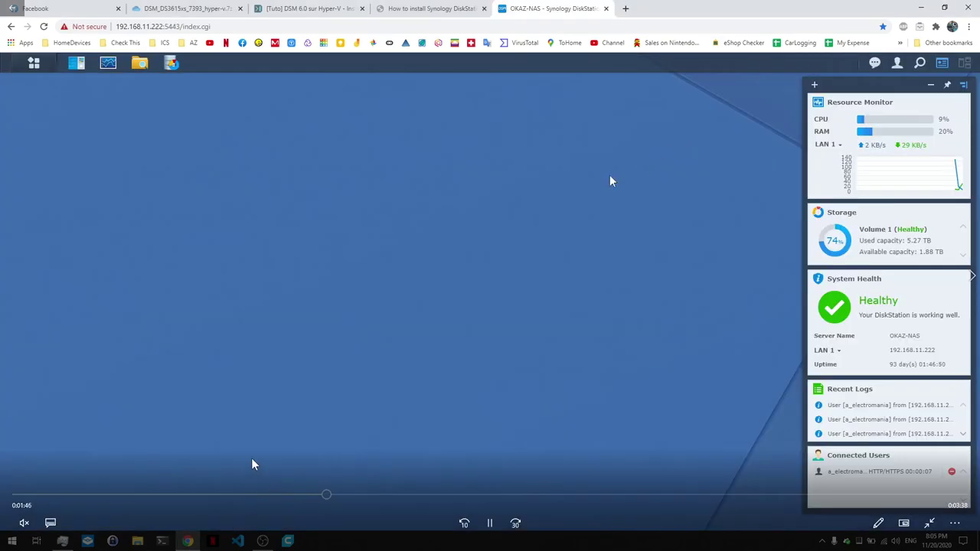
pyautogui.press('space')
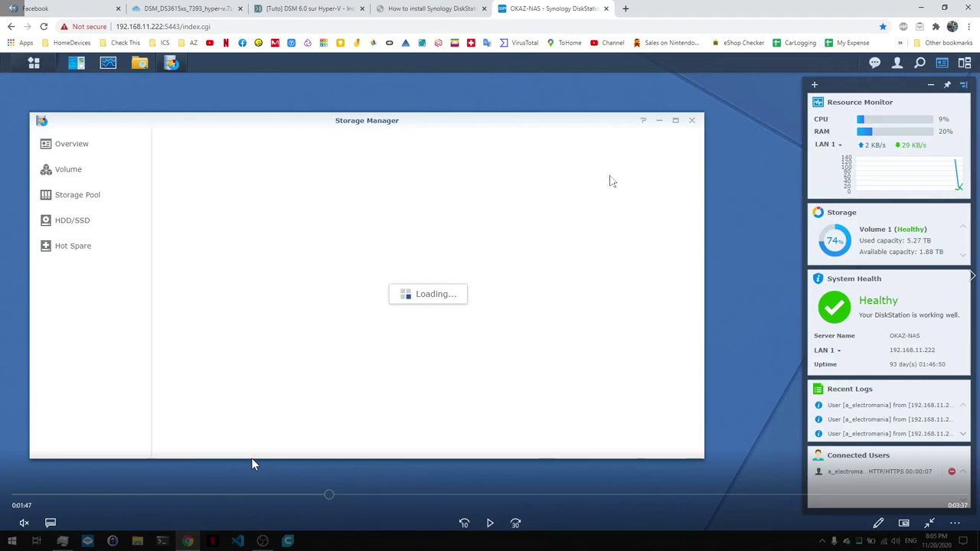
pyautogui.press('space')
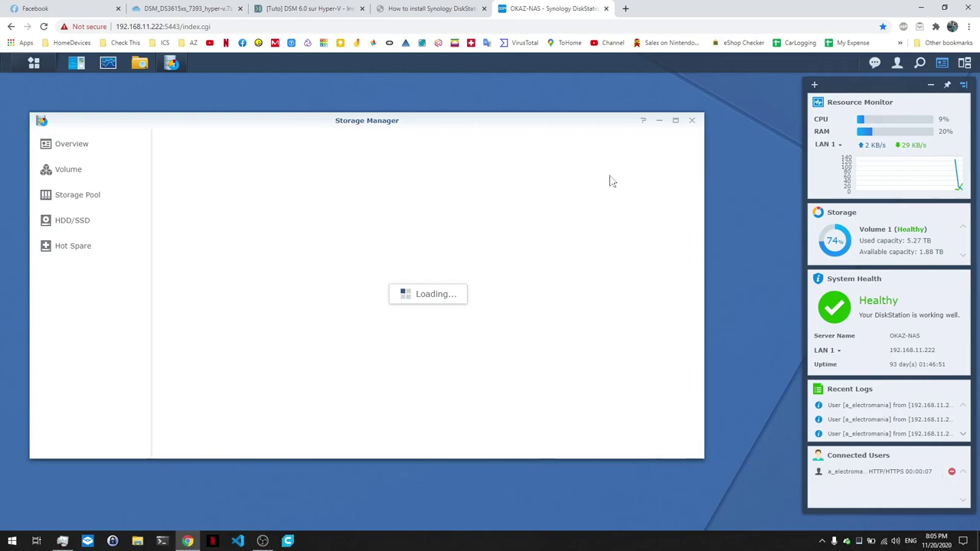
# Show the HDD/SSD list in Storage Manager and expand the details of Drive 4.
pyautogui.click(111, 221)
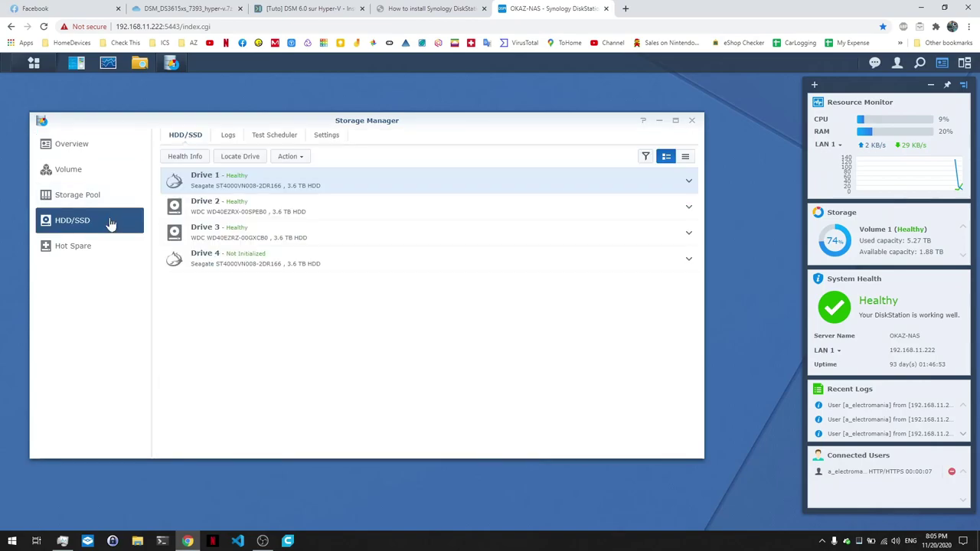
pyautogui.click(338, 267)
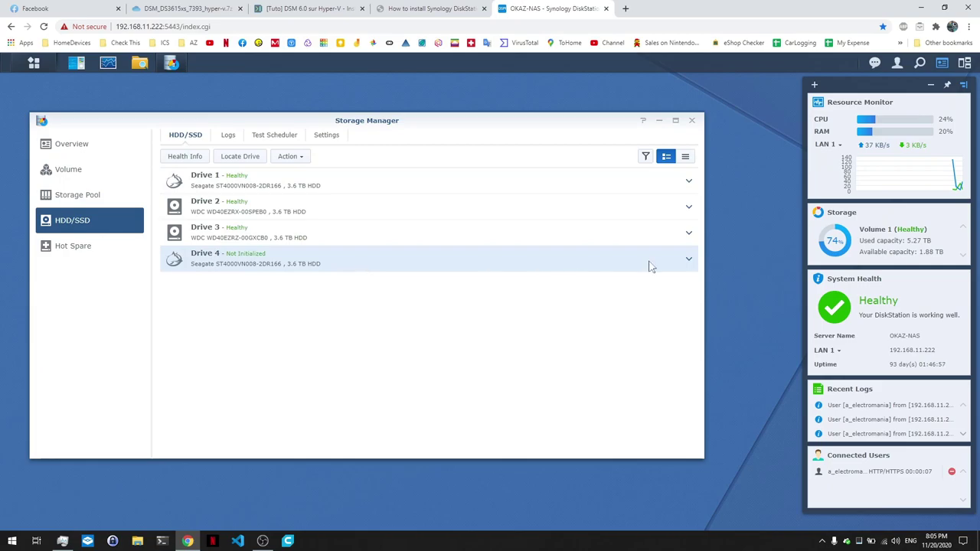
pyautogui.click(688, 263)
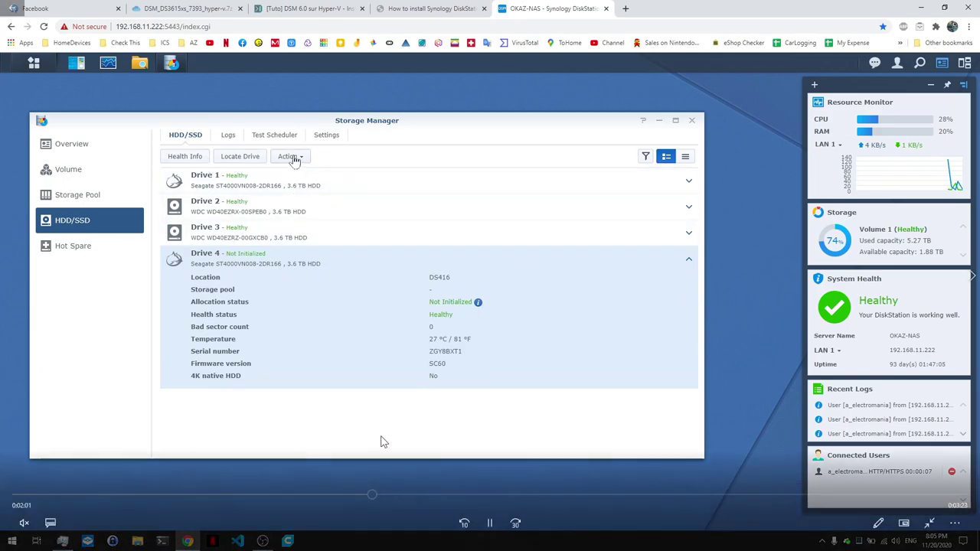
# Run the IronWolf Health test on Drive 4 and start an Extended S.M.A.R.T. test from its health information.
pyautogui.click(175, 161)
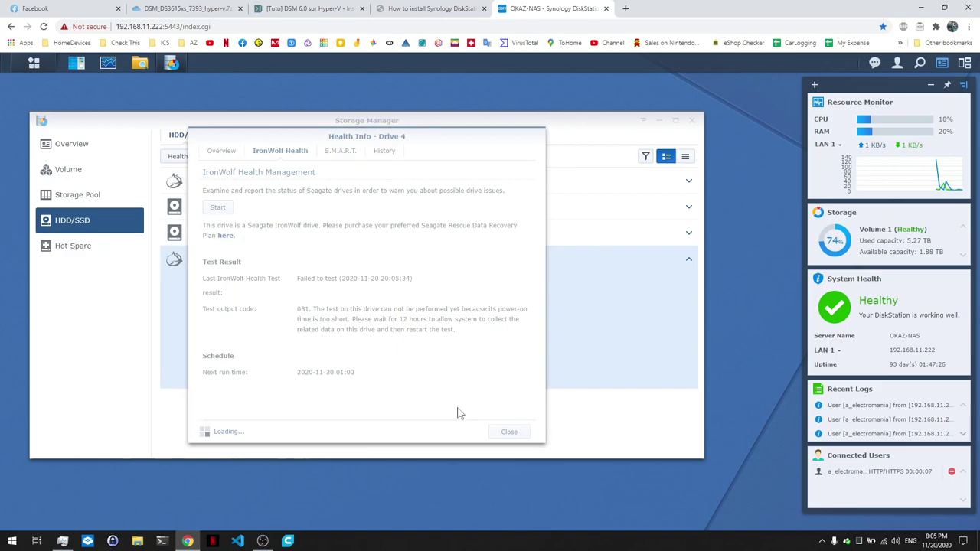
pyautogui.moveTo(557, 322)
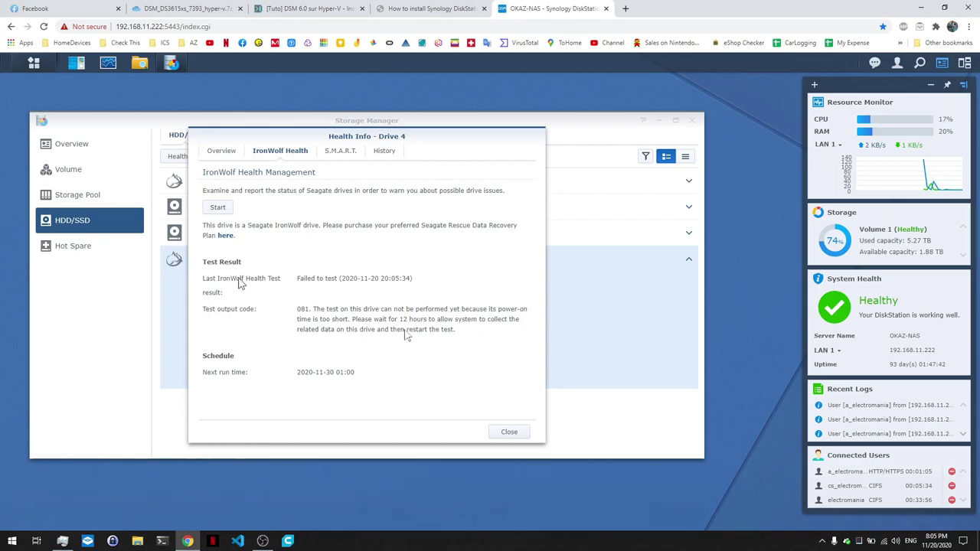
pyautogui.moveTo(339, 178)
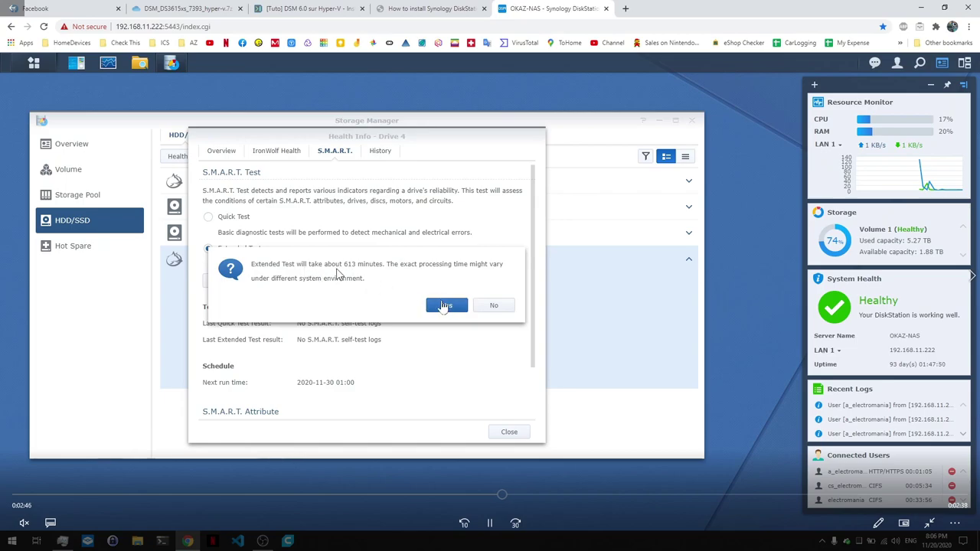
pyautogui.click(358, 274)
pyautogui.click(355, 271)
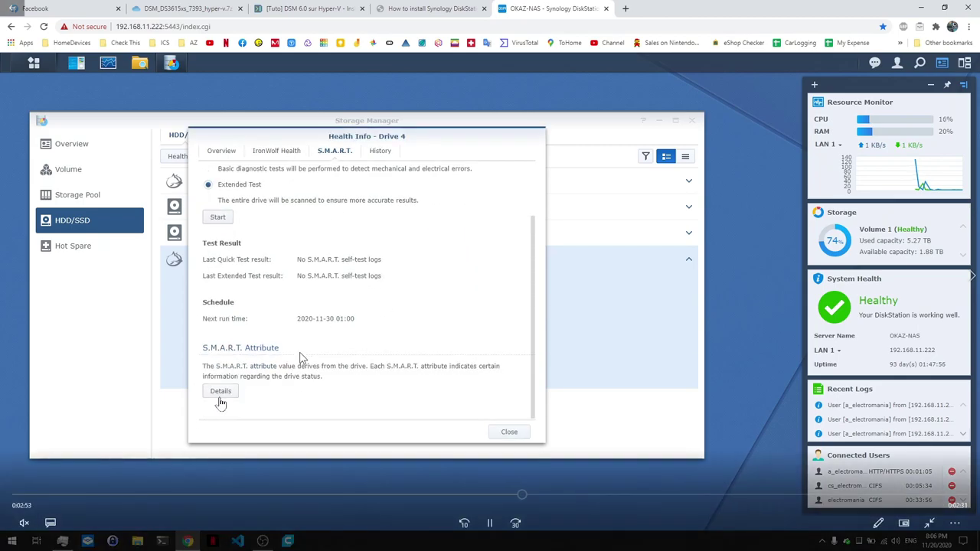
# Examine the full S.M.A.R.T. attribute table of Drive 4, including power-on hours, error rates and temperature.
pyautogui.click(305, 347)
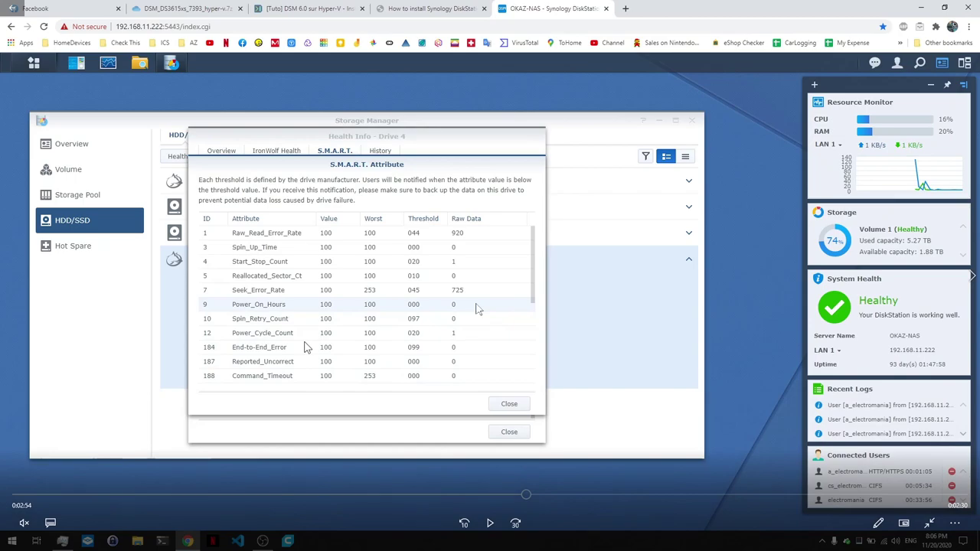
pyautogui.press('space')
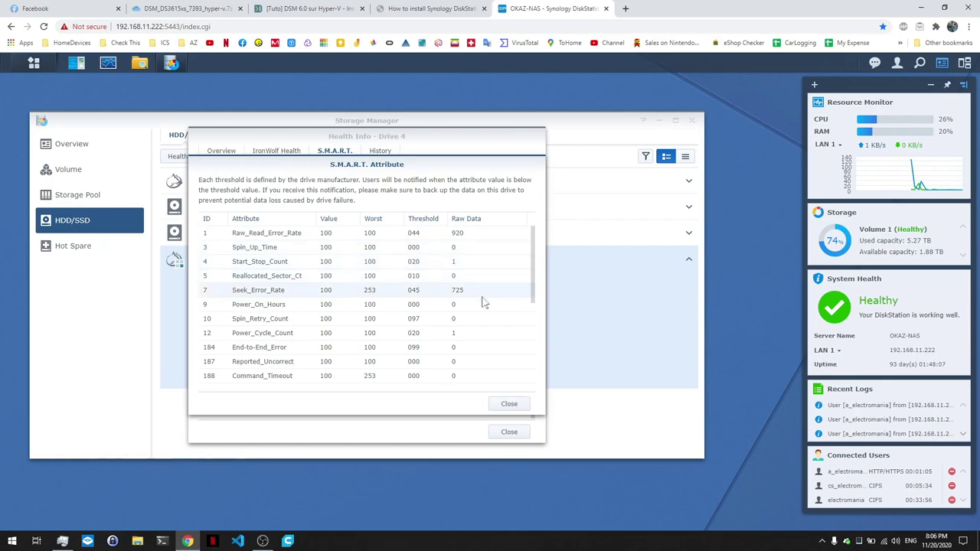
pyautogui.press('space')
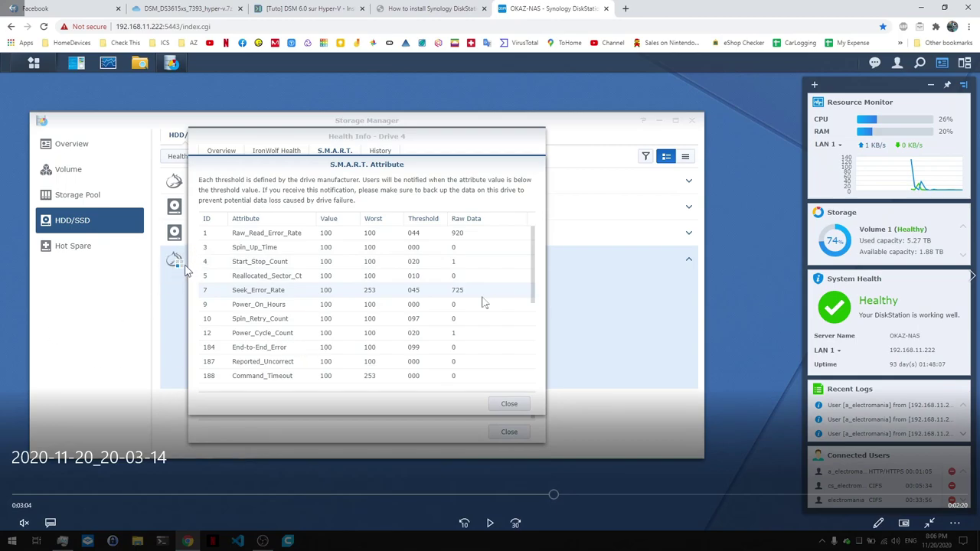
pyautogui.press('space')
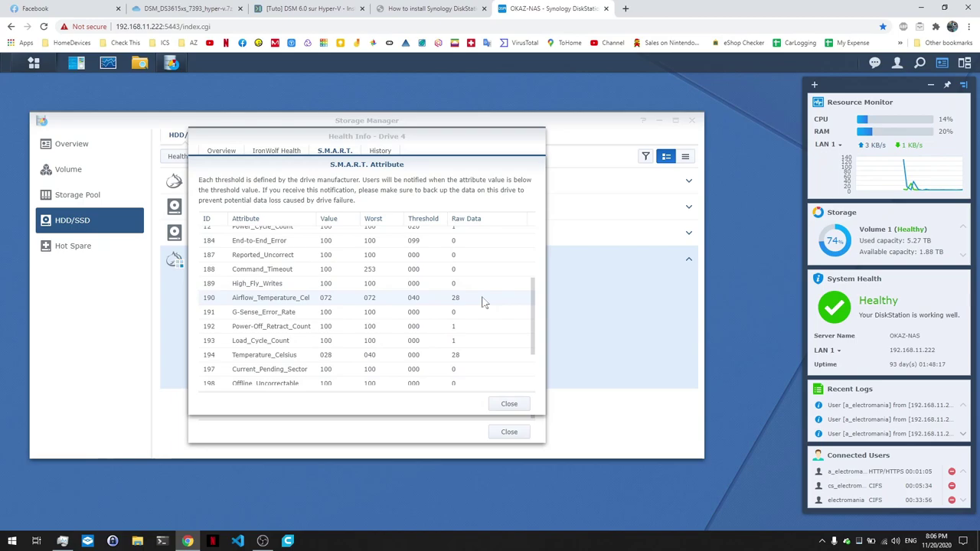
pyautogui.scroll(3, 482, 302)
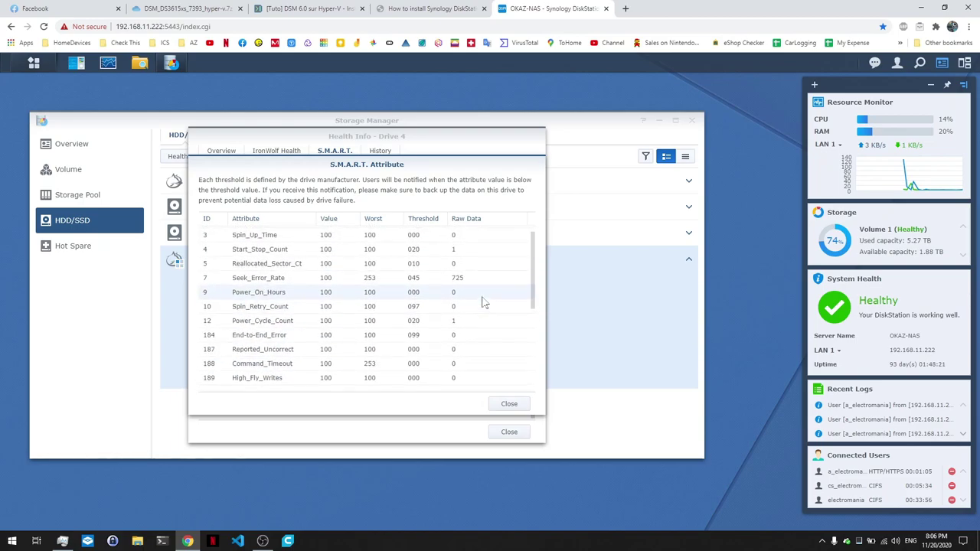
pyautogui.scroll(1, 482, 302)
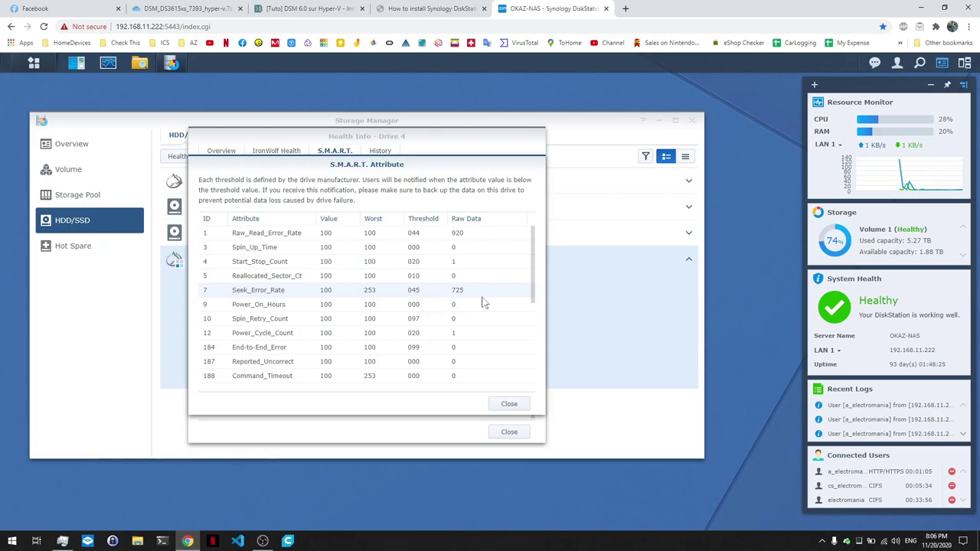
pyautogui.scroll(-2, 483, 303)
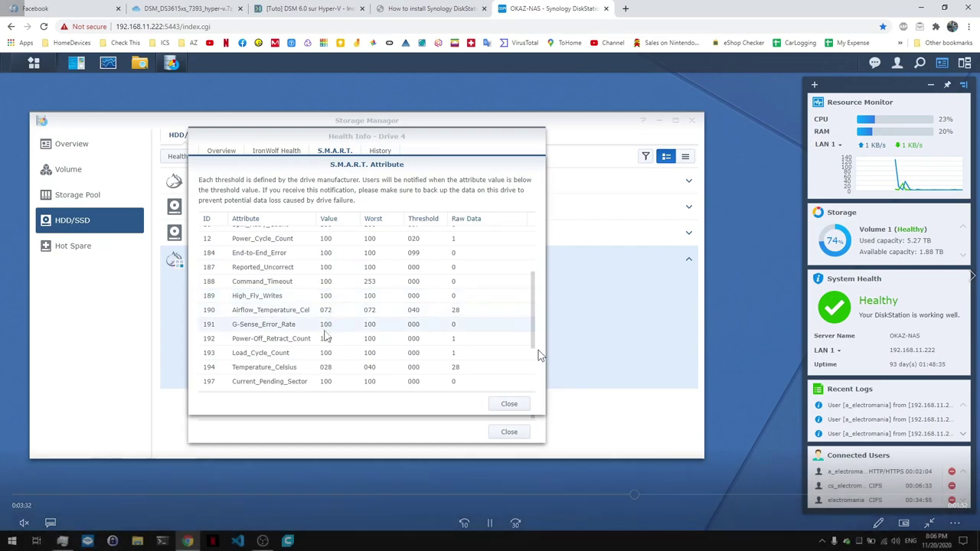
pyautogui.scroll(-2, 359, 369)
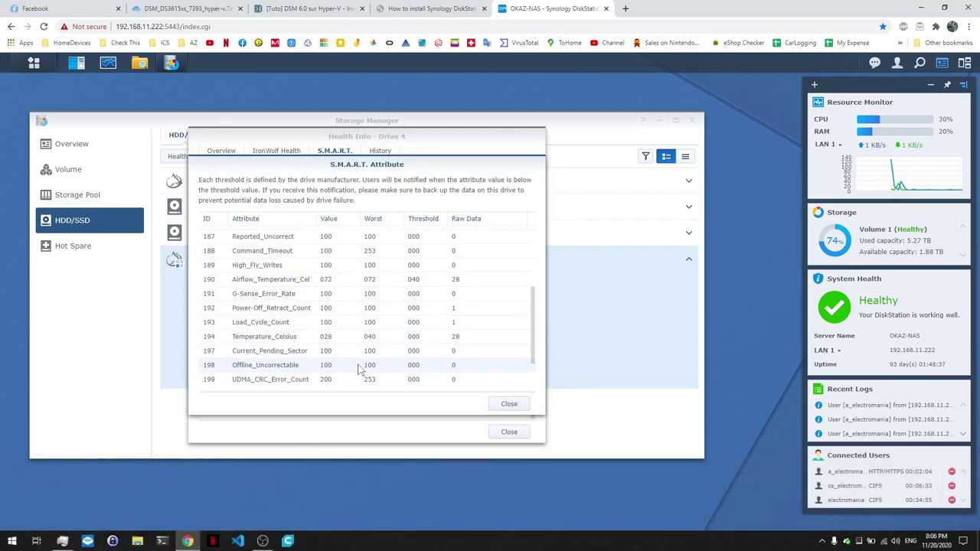
pyautogui.scroll(-3, 360, 369)
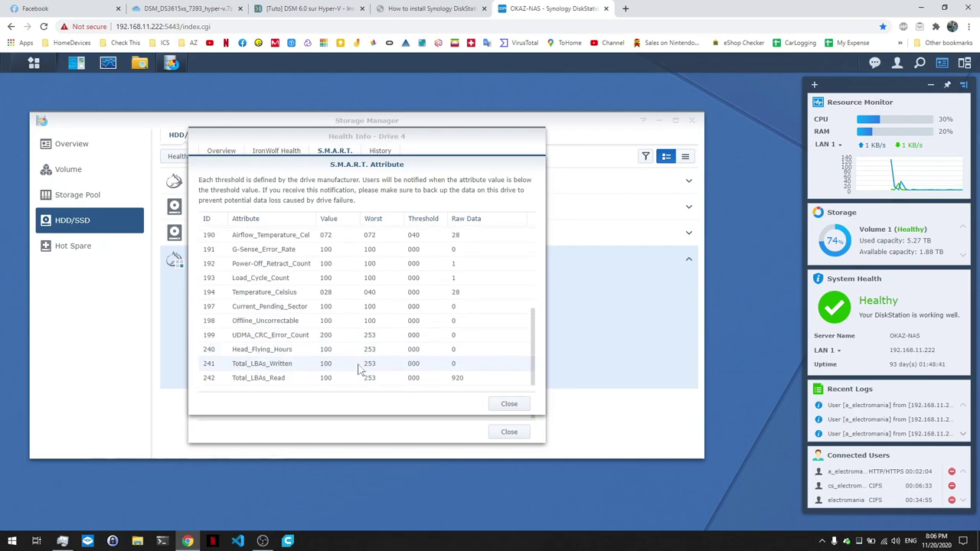
pyautogui.scroll(6, 360, 369)
pyautogui.scroll(3, 360, 369)
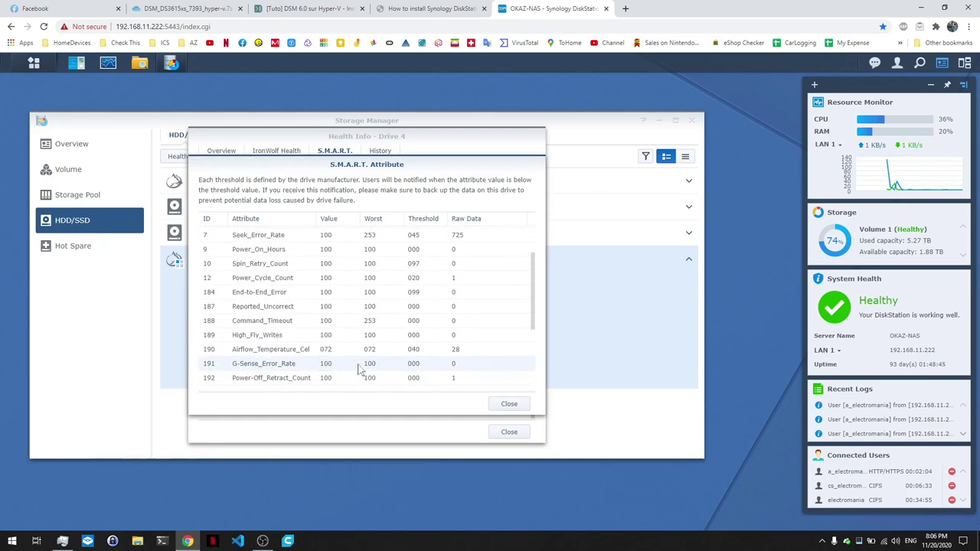
pyautogui.scroll(2, 360, 369)
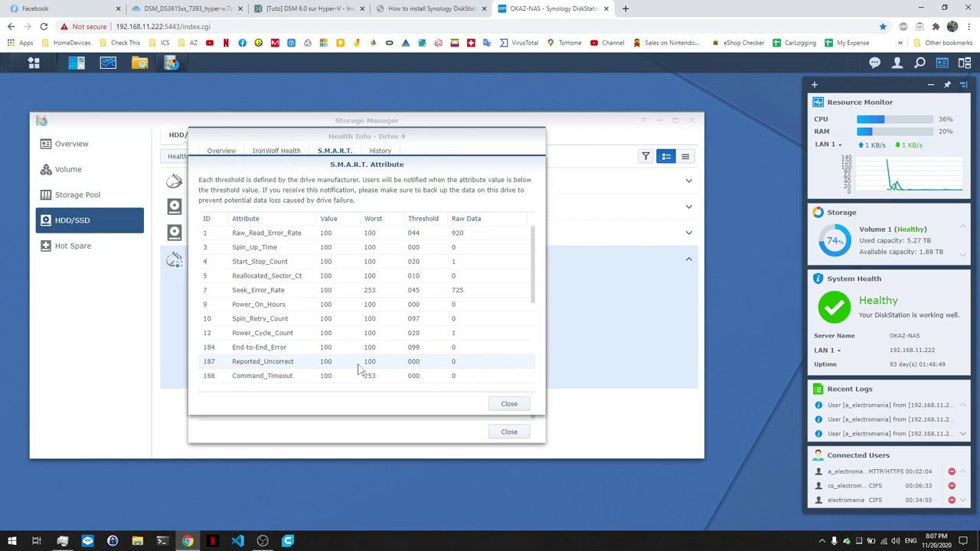
# Review the Data Scrubbing schedule of Storage Pool 2 and its Manual Run option.
pyautogui.moveTo(604, 314)
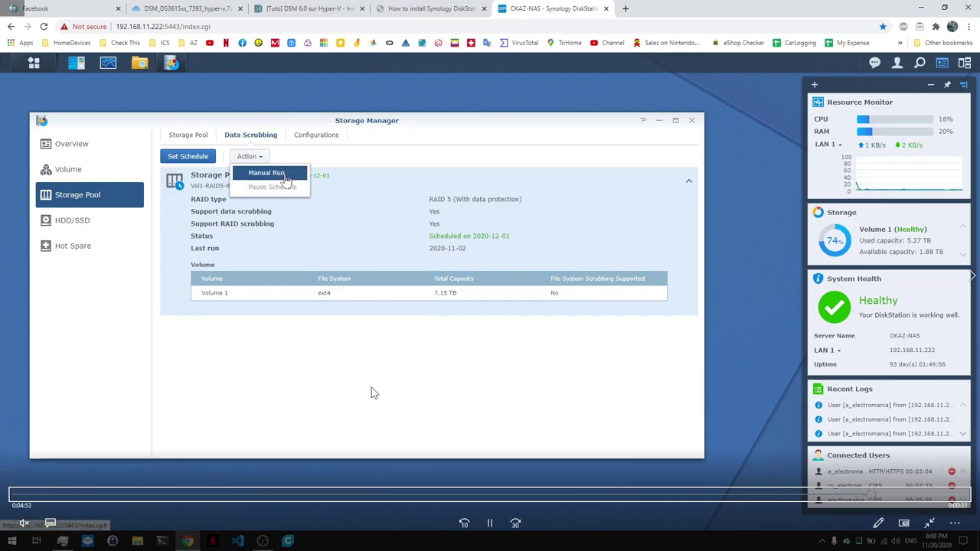
pyautogui.press('space')
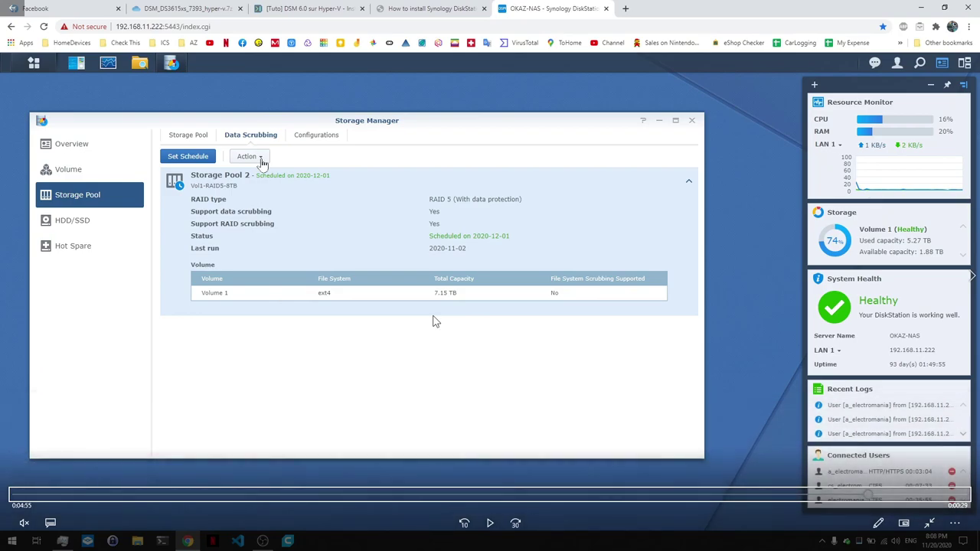
pyautogui.press('space')
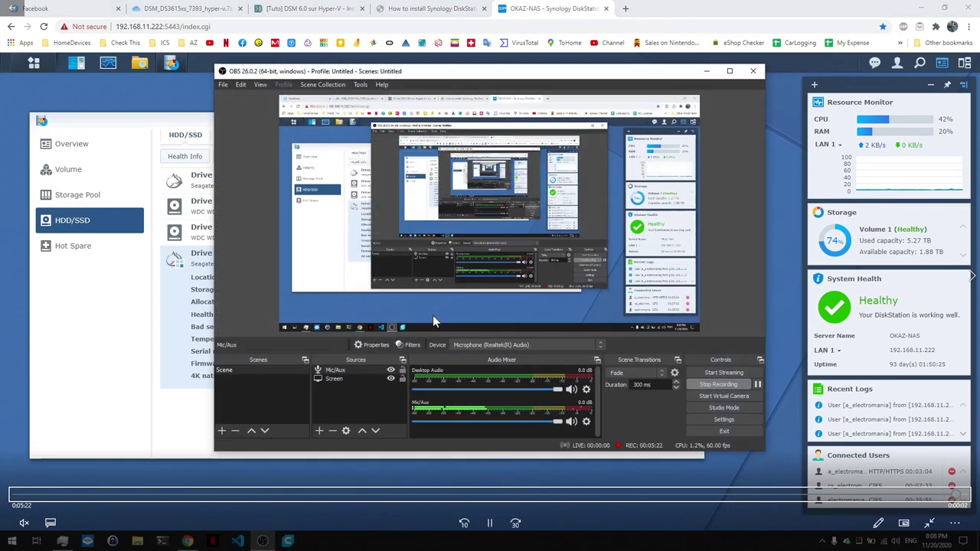
# Close the finished video and open 2020-11-22_07-19-18.mp4 from the Replace disk on Synology folder.
pyautogui.press('space')
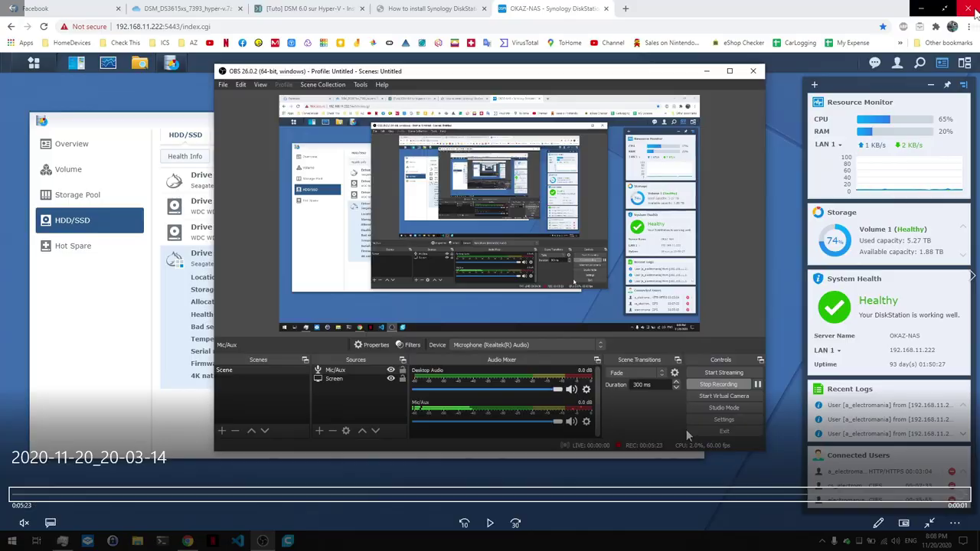
pyautogui.click(972, 9)
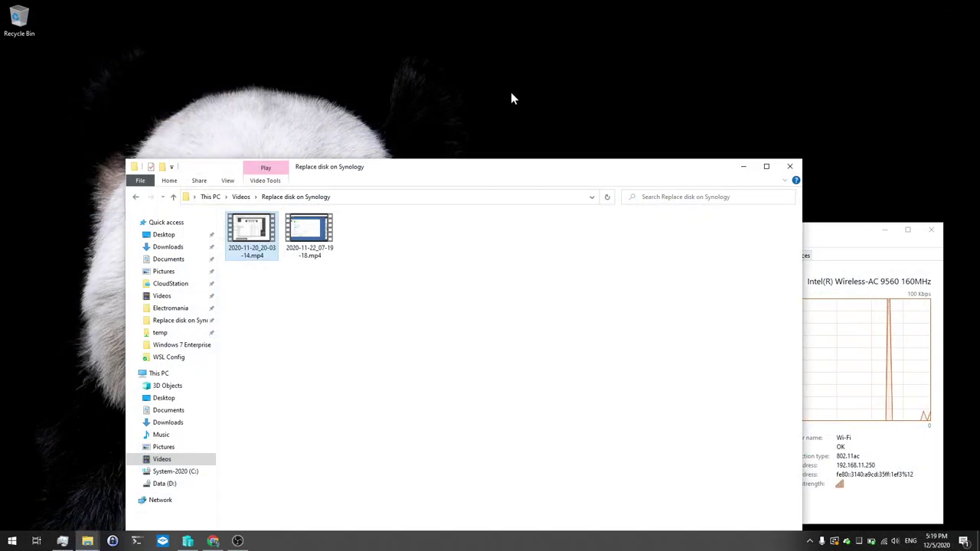
pyautogui.click(310, 239)
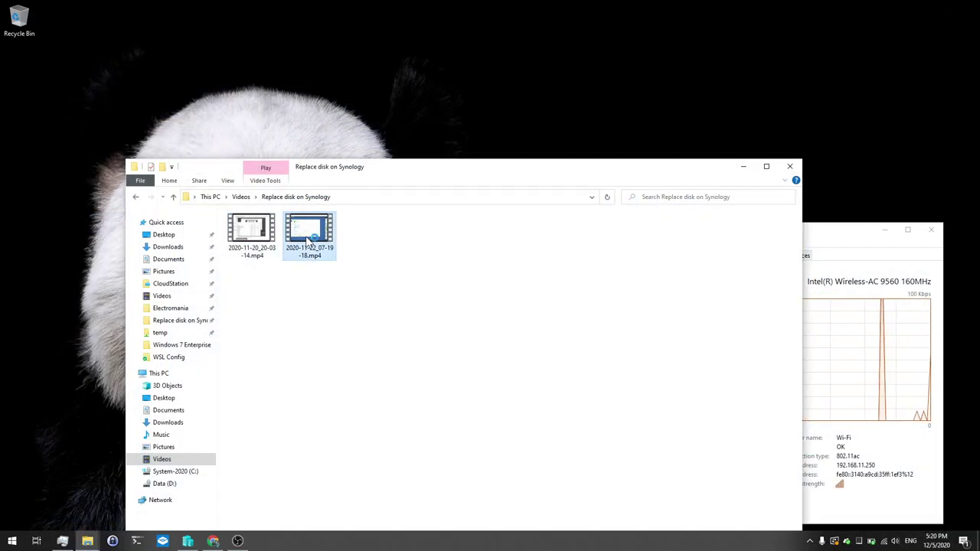
pyautogui.doubleClick(308, 241)
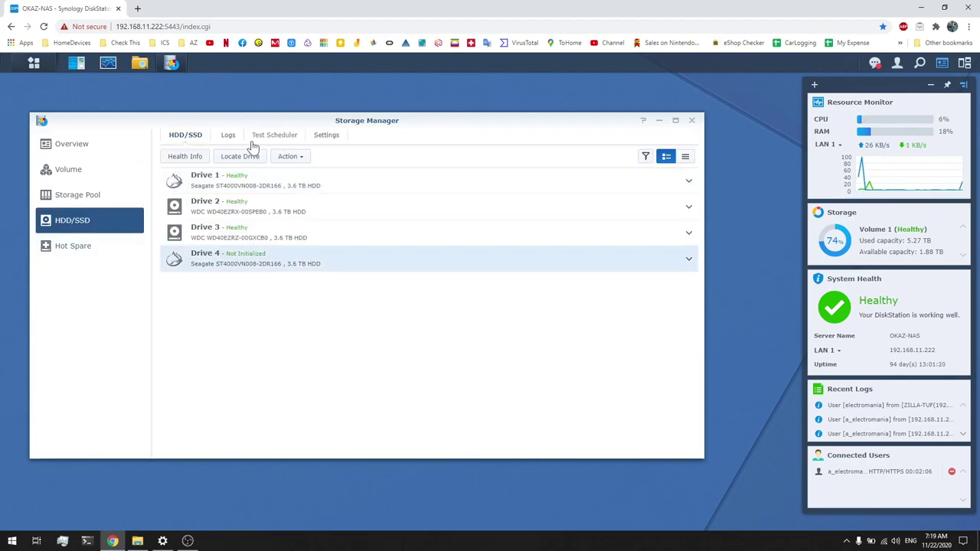
# Check Drive 4's health overview, S.M.A.R.T. test results and attribute details, and close the health information.
pyautogui.click(194, 157)
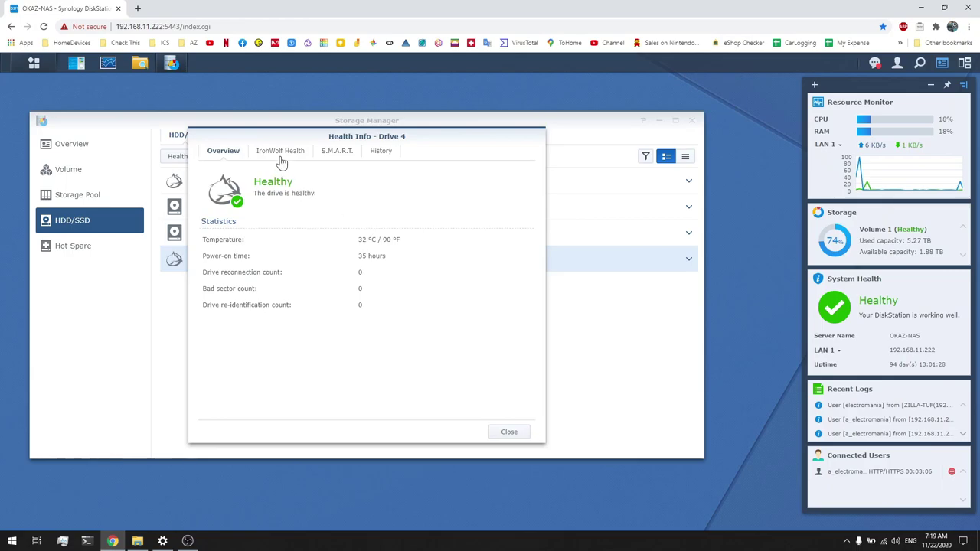
pyautogui.click(341, 151)
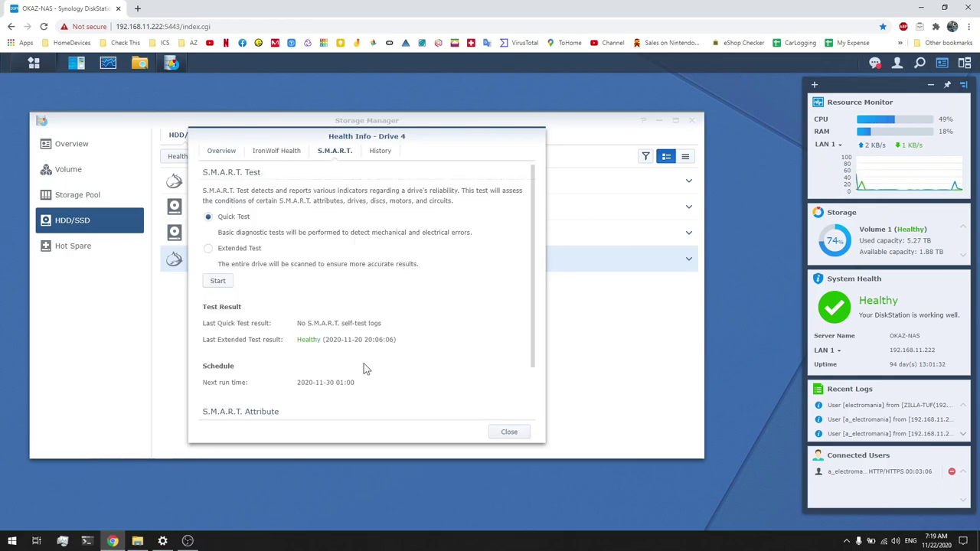
pyautogui.scroll(-2, 356, 390)
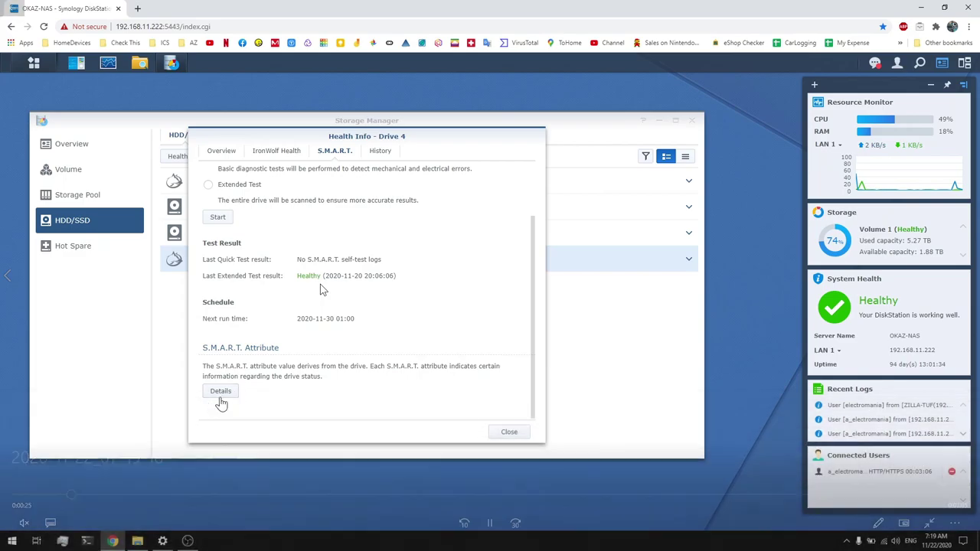
pyautogui.click(220, 392)
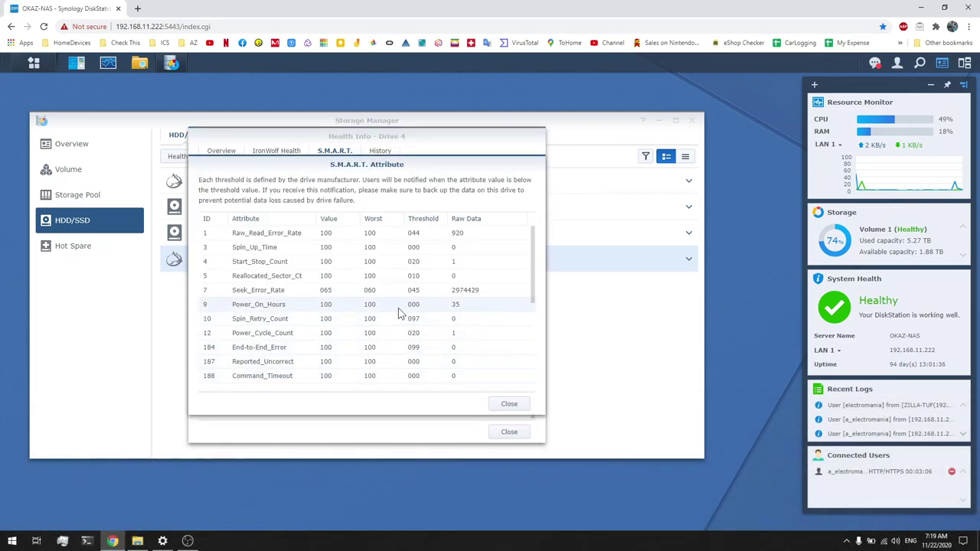
pyautogui.click(509, 403)
pyautogui.click(511, 432)
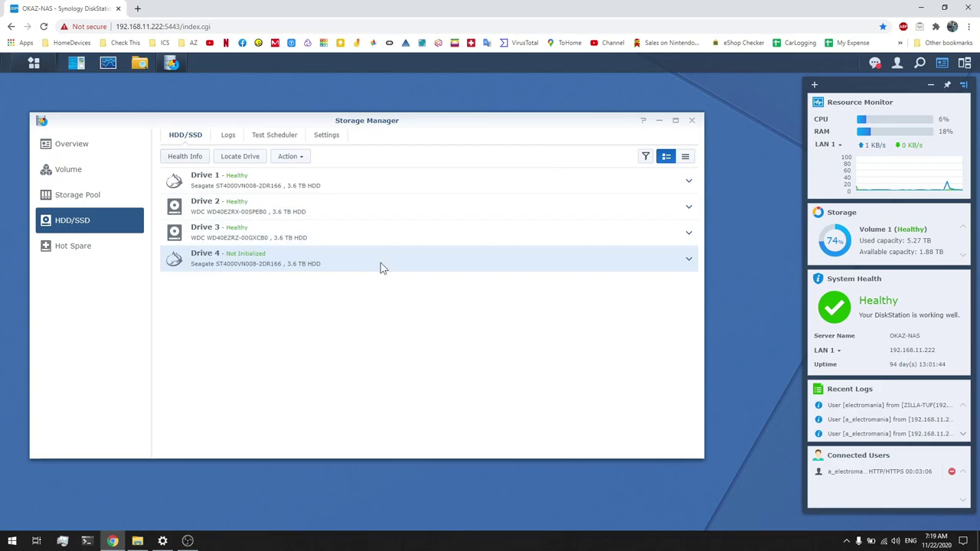
# Look at the actions available for Drive 4 and expand its details.
pyautogui.click(296, 156)
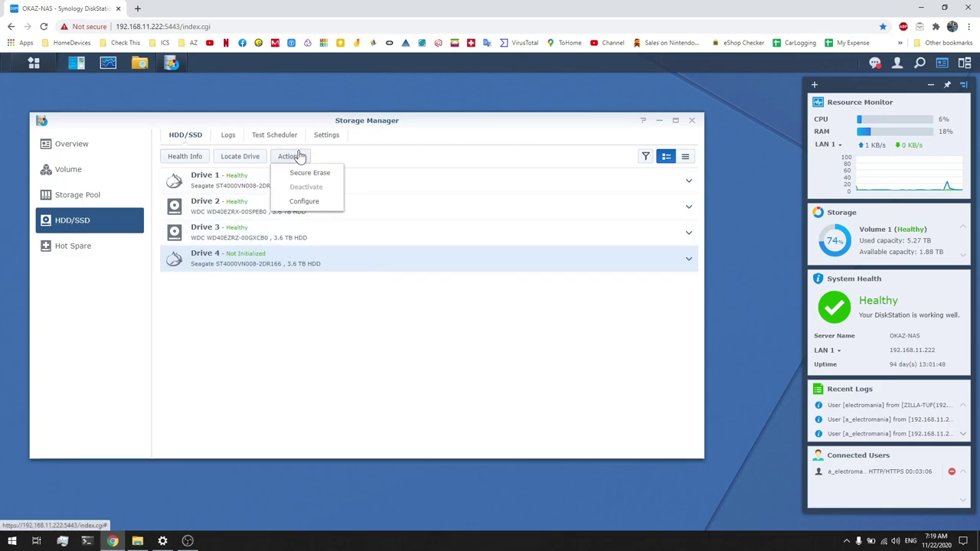
pyautogui.click(689, 260)
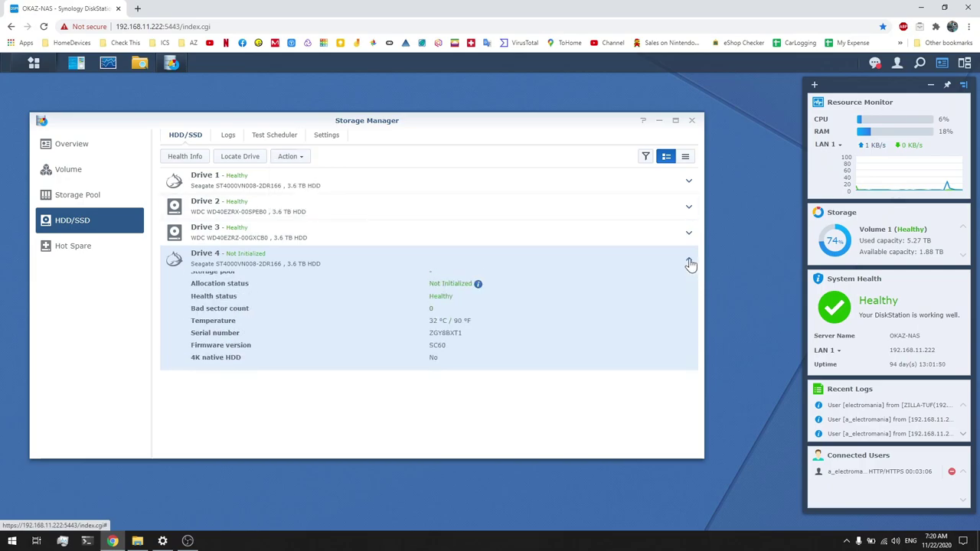
# Collapse Drive 4's details, start deactivating Drive 2, and accept its removal from the associated storage pools.
pyautogui.click(690, 263)
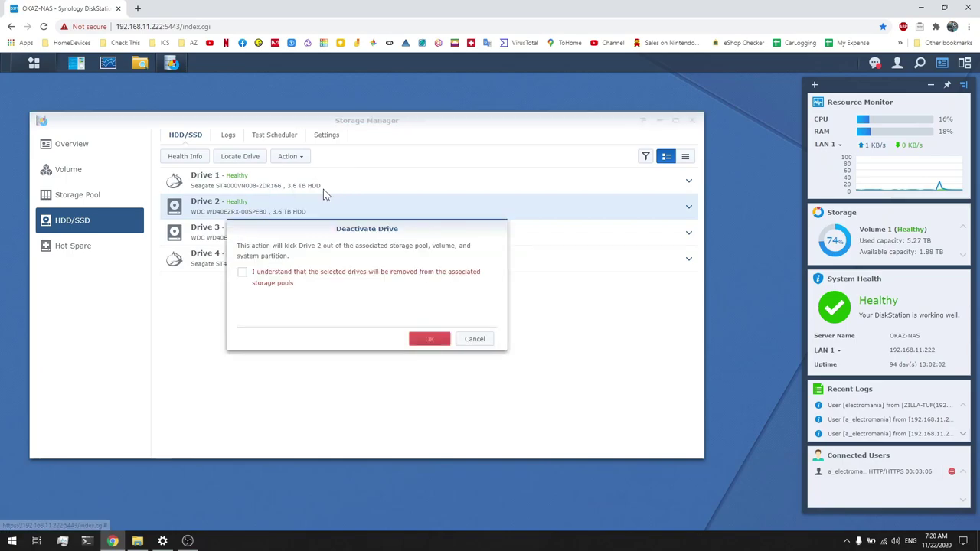
pyautogui.click(242, 275)
pyautogui.click(426, 343)
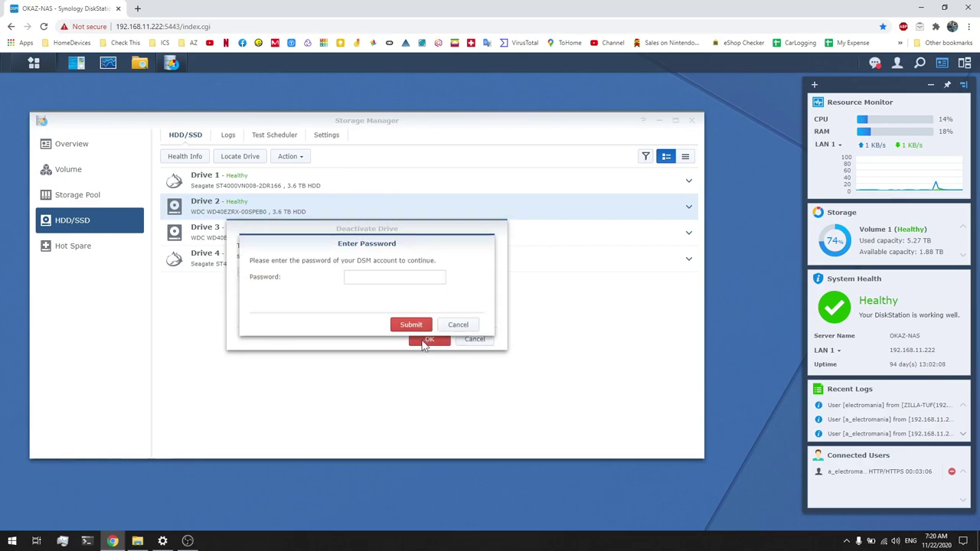
# Enter and submit the DSM account password to authorise the deactivation of Drive 2.
pyautogui.click(390, 278)
pyautogui.write('*')
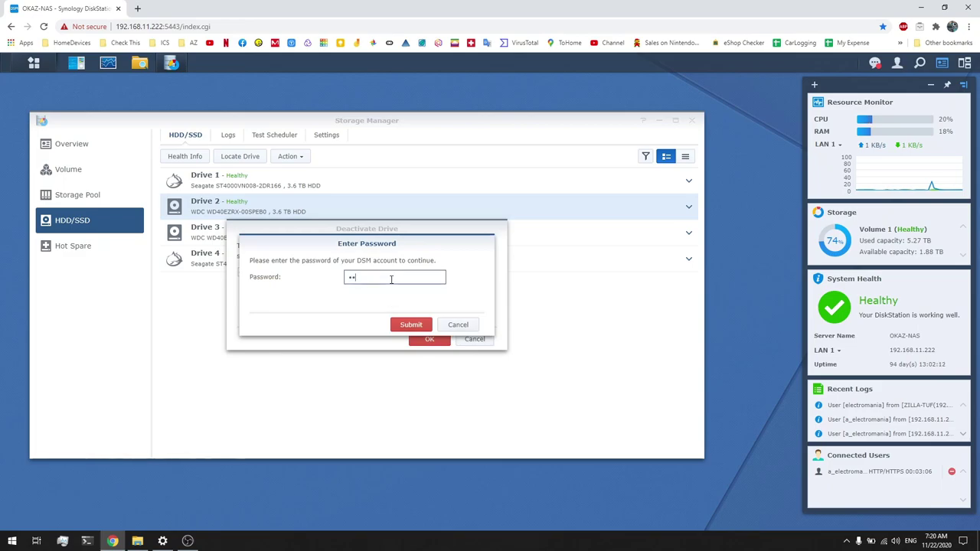
pyautogui.write('************')
pyautogui.click(414, 327)
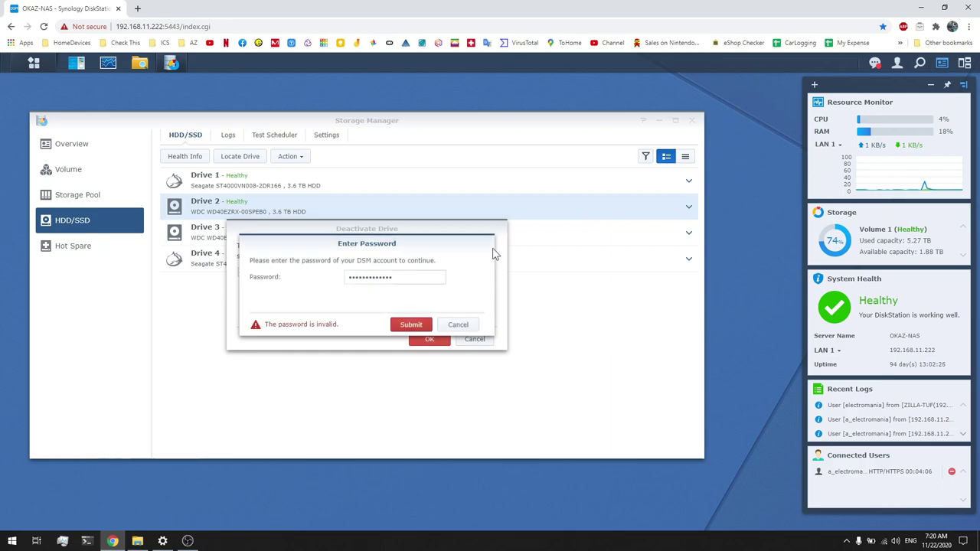
pyautogui.doubleClick(402, 278)
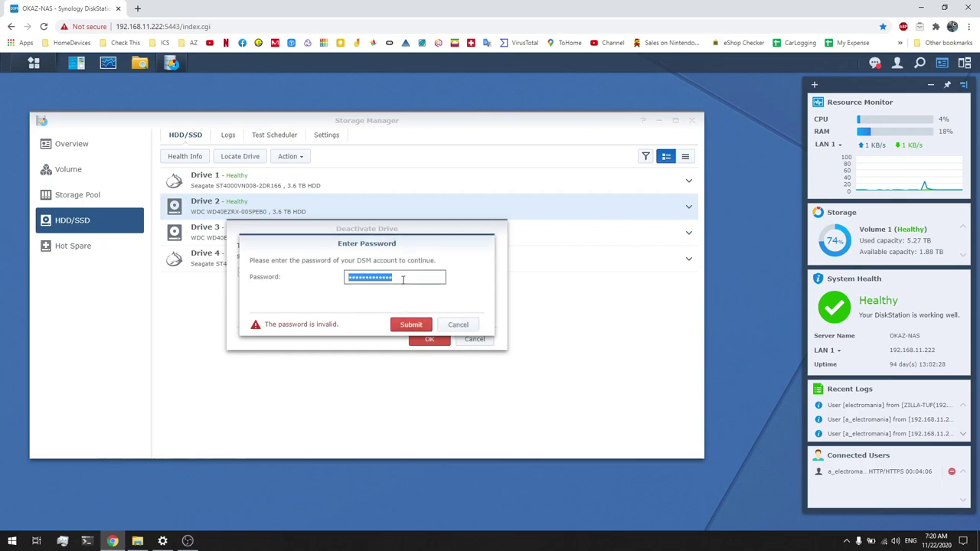
pyautogui.write('****')
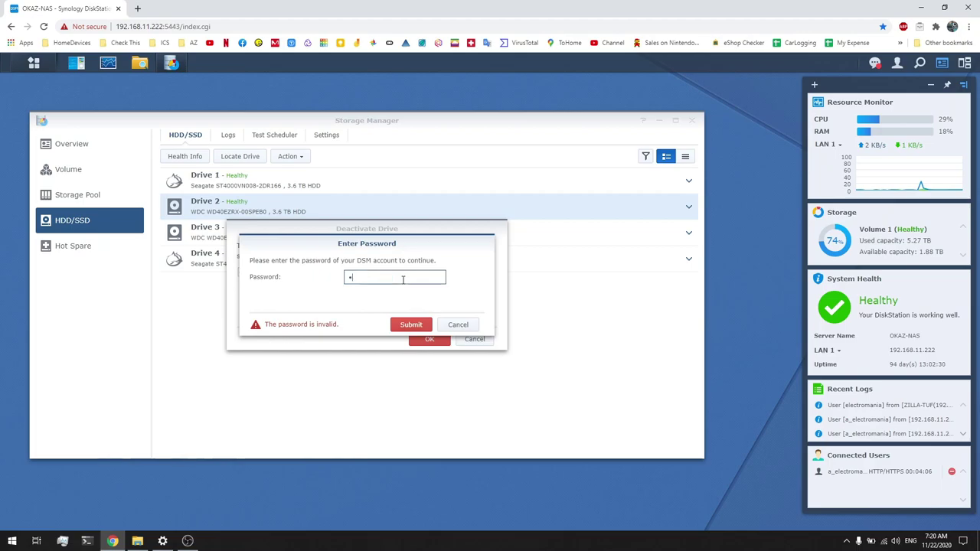
pyautogui.write('********')
pyautogui.click(411, 327)
pyautogui.doubleClick(422, 280)
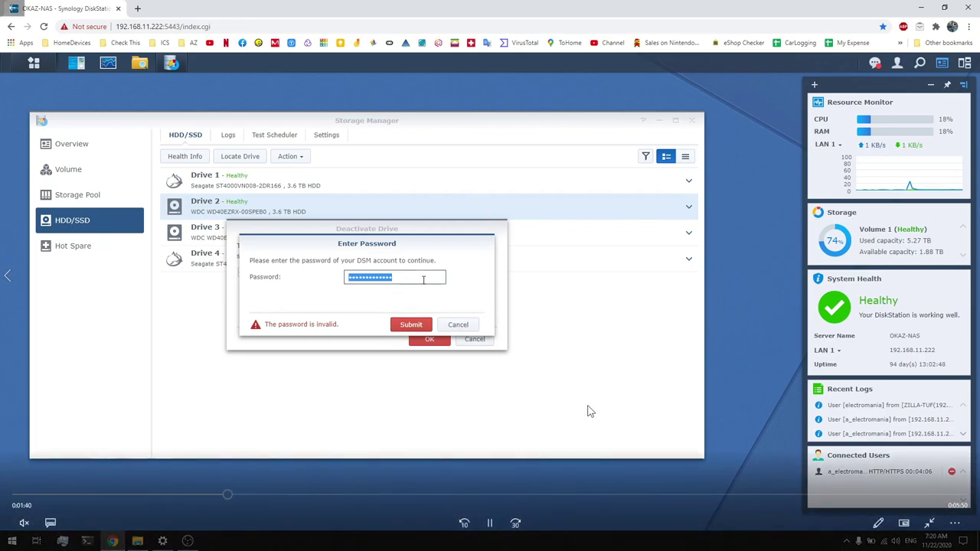
pyautogui.write('•••')
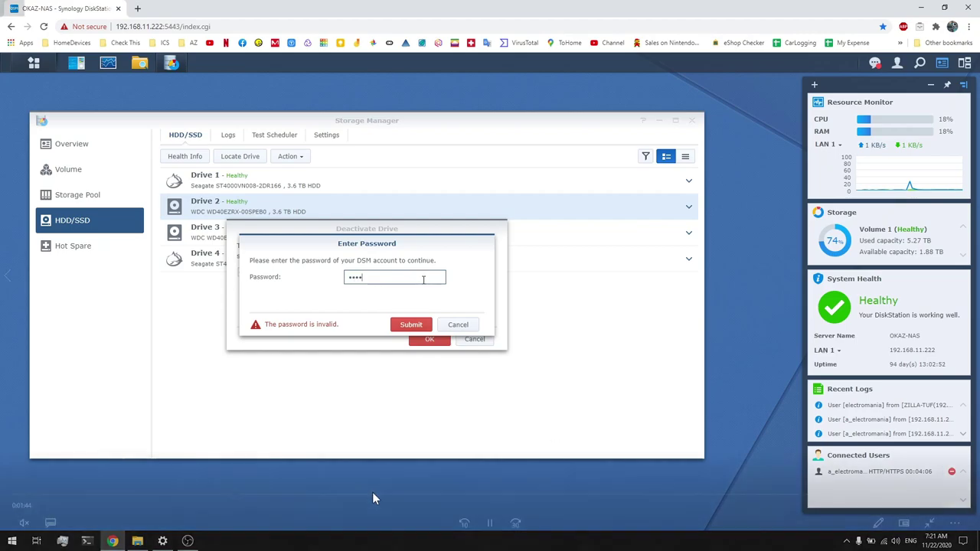
pyautogui.write('•••••')
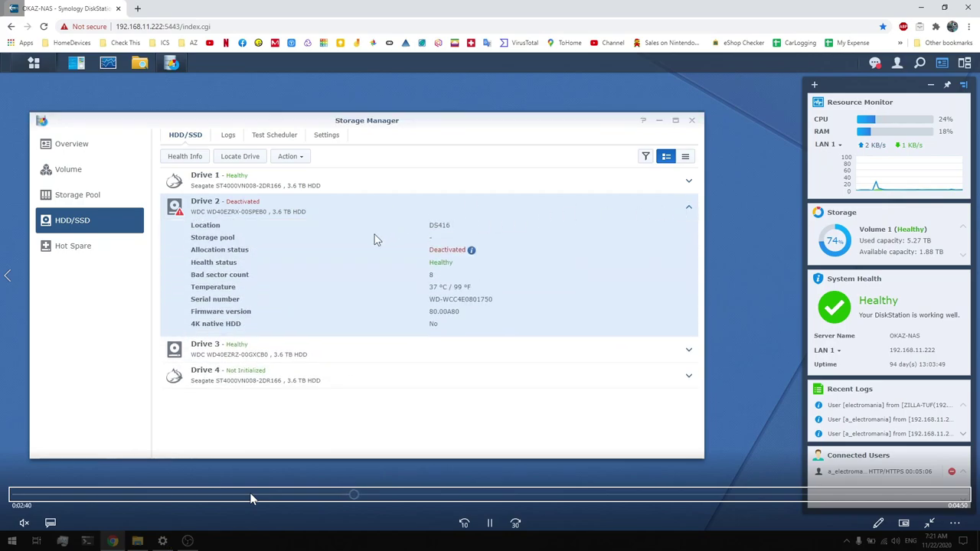
# Pause the recording at key moments to examine Drive 2's details and actions, the drive list, and Storage Pool 2's repair suggestion.
pyautogui.press('space')
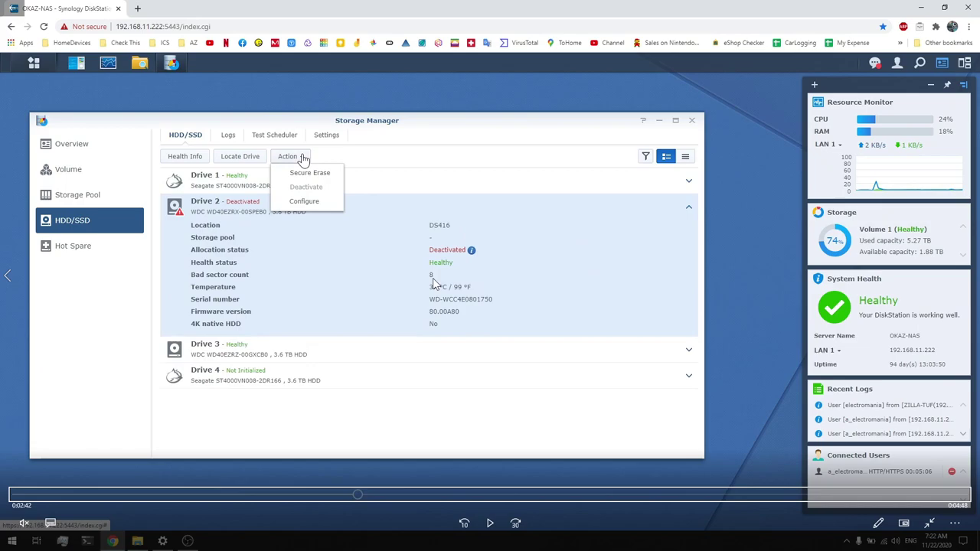
pyautogui.press('space')
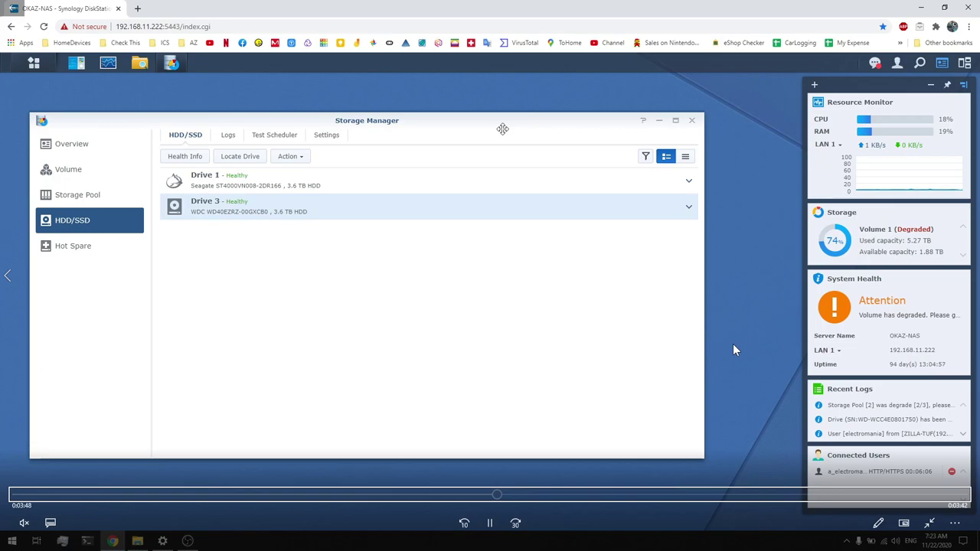
pyautogui.press('space')
pyautogui.press('space')
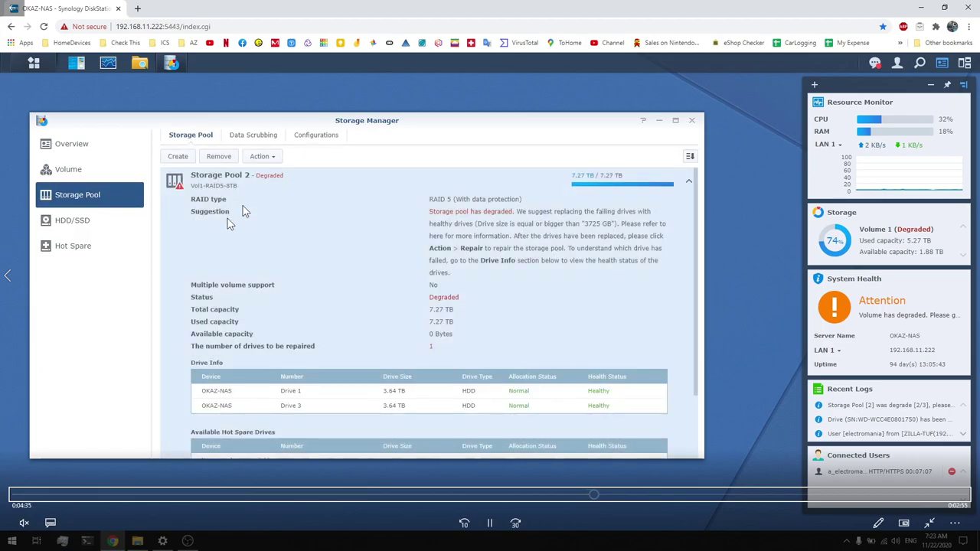
pyautogui.press('space')
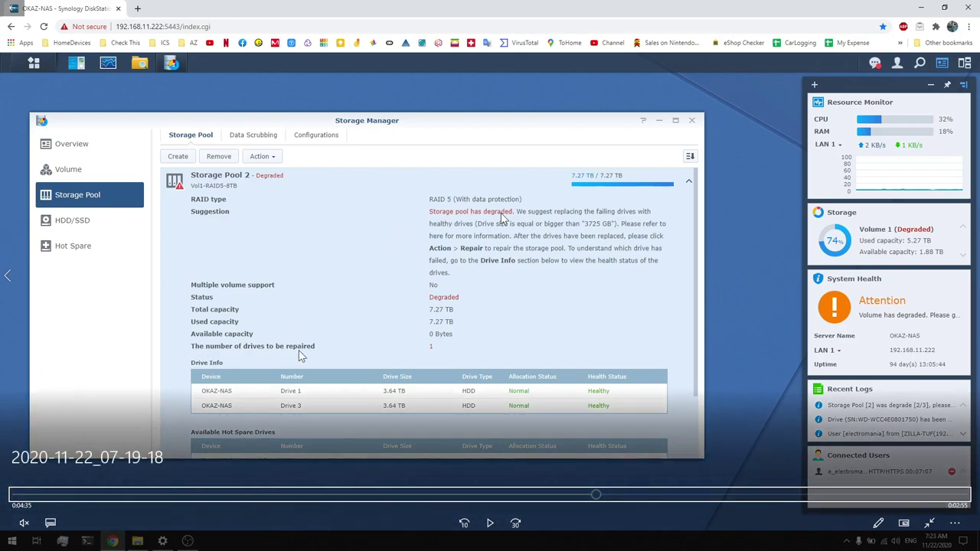
pyautogui.click(433, 349)
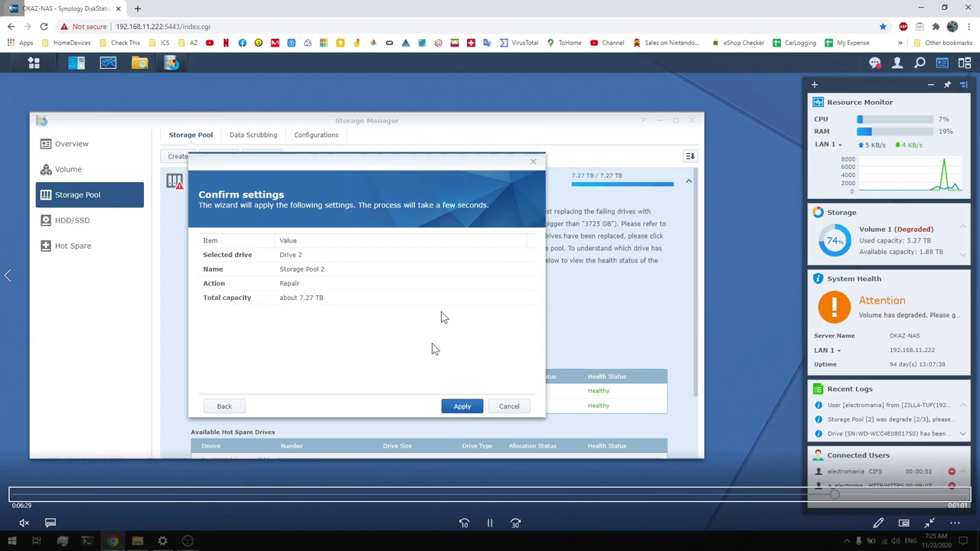
# Rewind and pause the recording to examine the repair wizard's drive choice and erase warning, and Storage Pool 2's repair status.
pyautogui.press('Left')
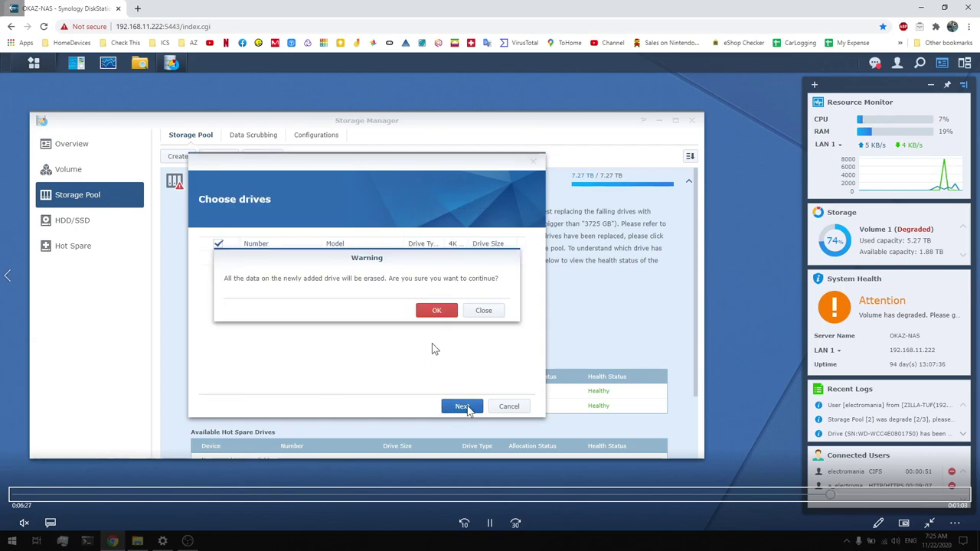
pyautogui.press('space')
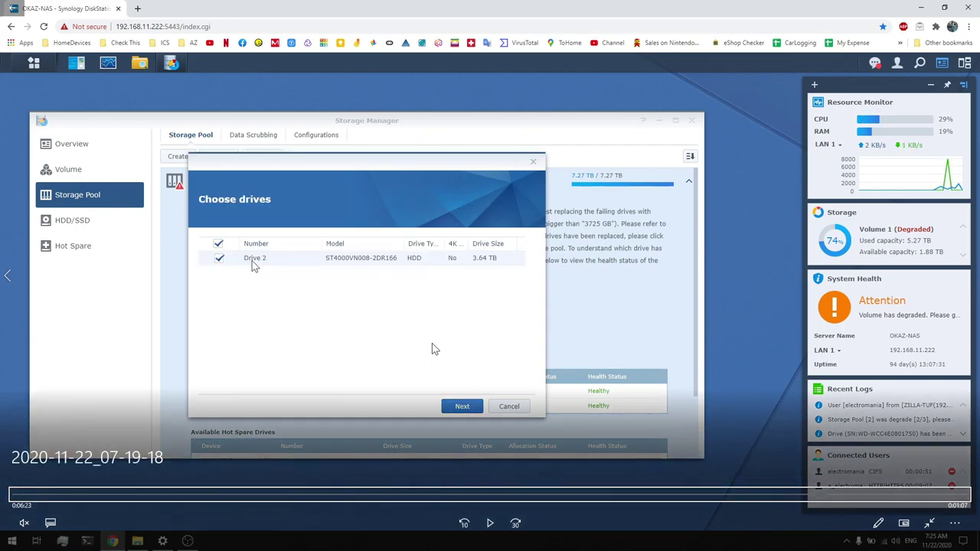
pyautogui.press('space')
pyautogui.press('space')
pyautogui.press('space')
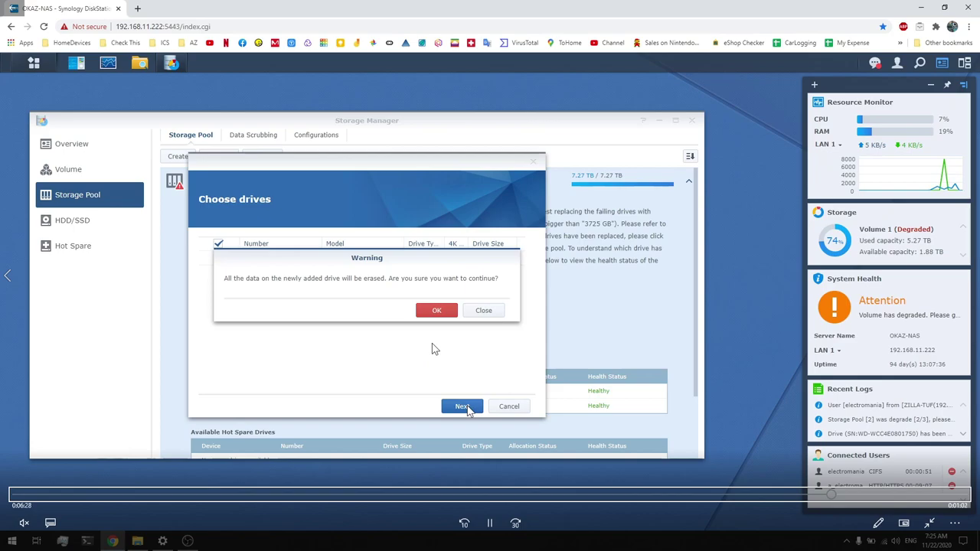
pyautogui.press('space')
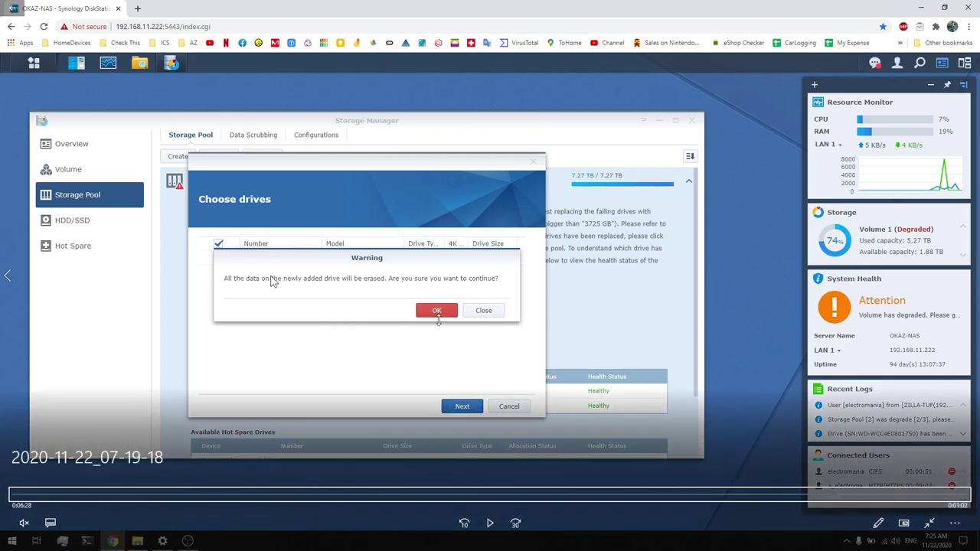
pyautogui.press('space')
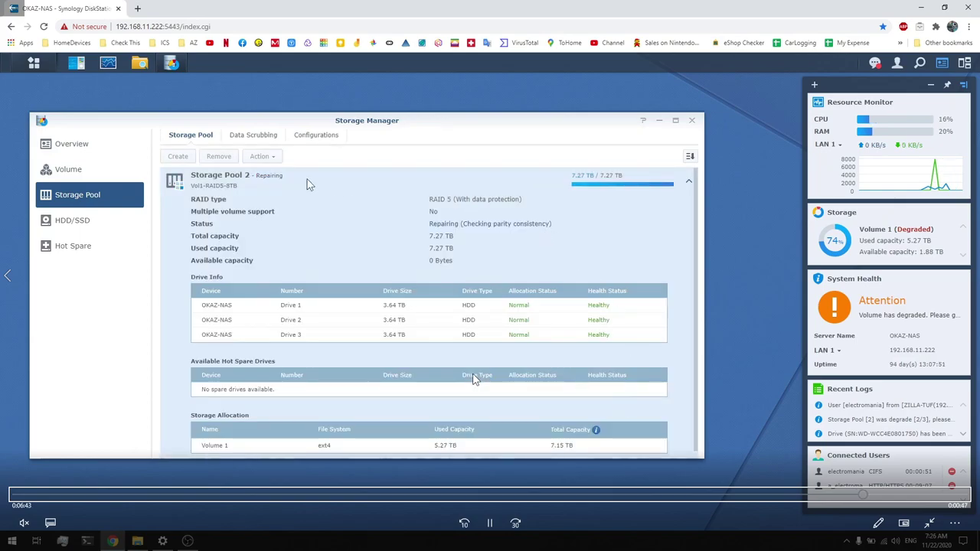
pyautogui.press('space')
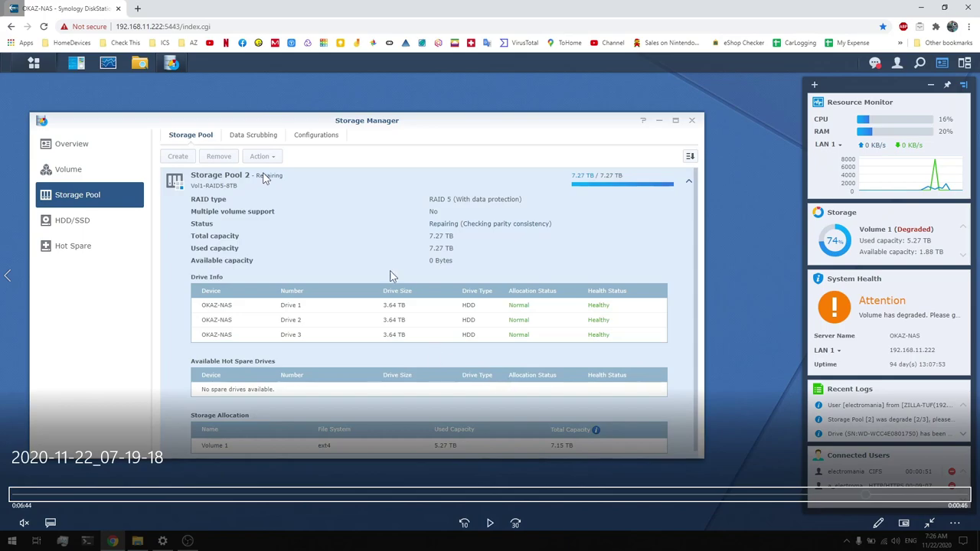
pyautogui.press('space')
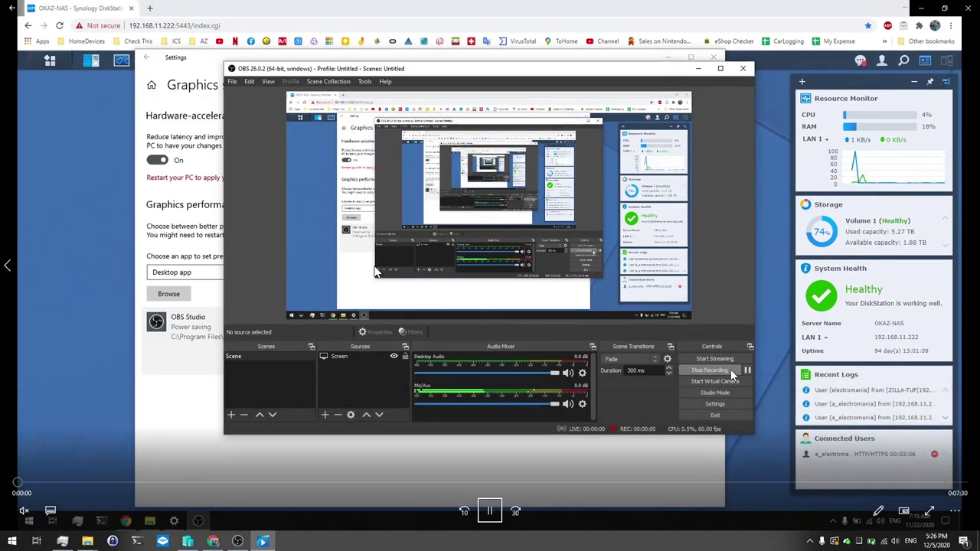
# Pause and close the video 2020-11-22_07-19-18.mp4 and switch to OBS Studio.
pyautogui.press('space')
pyautogui.click(966, 12)
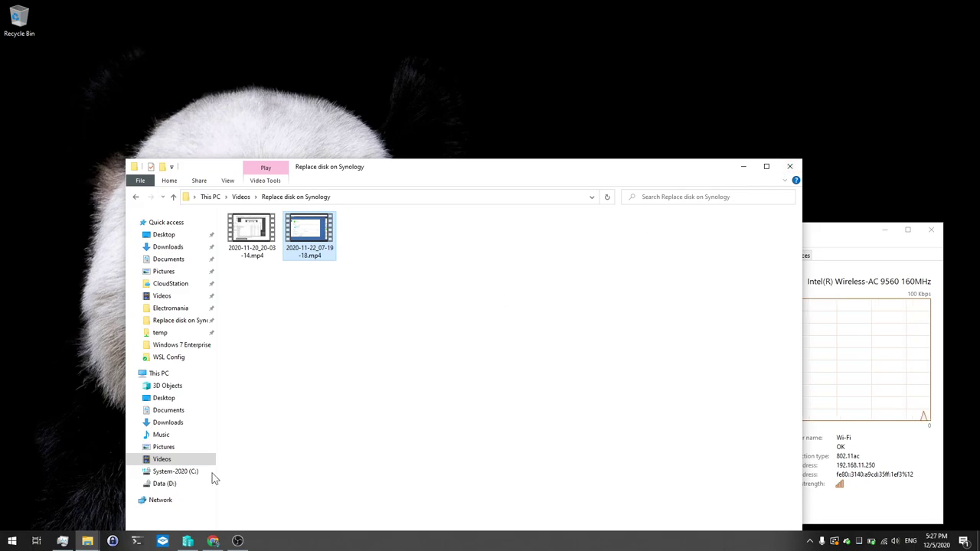
pyautogui.click(237, 540)
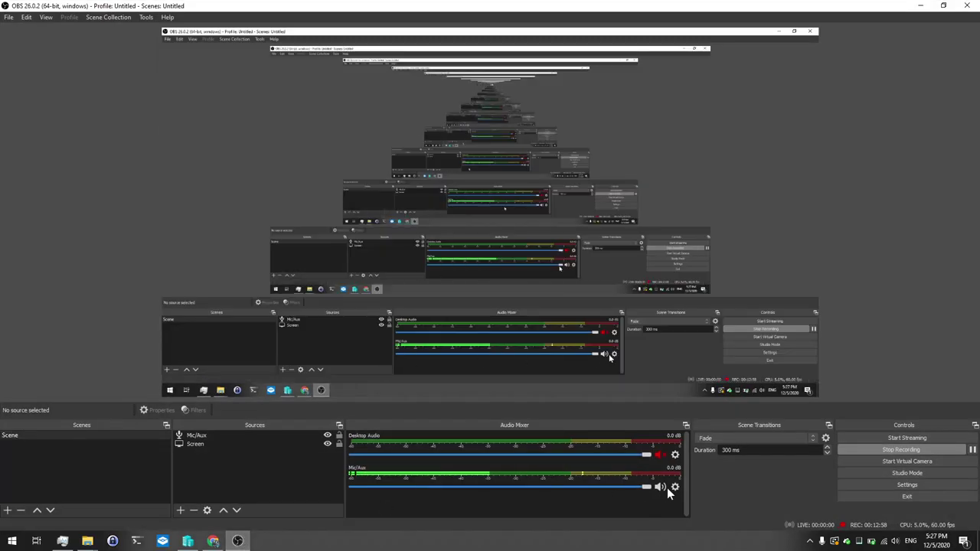